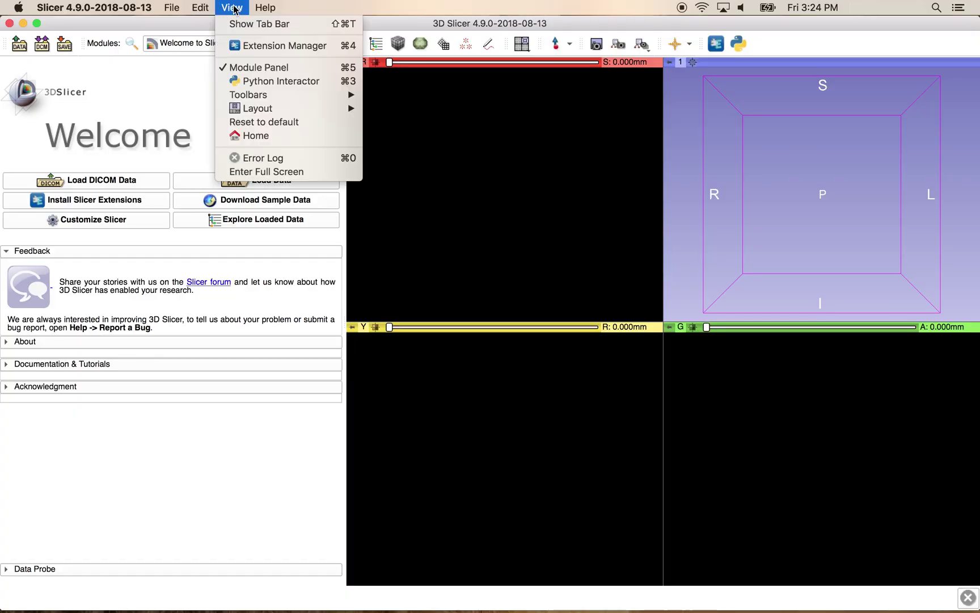
Search the extensions catalogue for 'P' and install PETDICOMExtension, PETTumorSegmentation and PET-IndiC
left_click(247, 49)
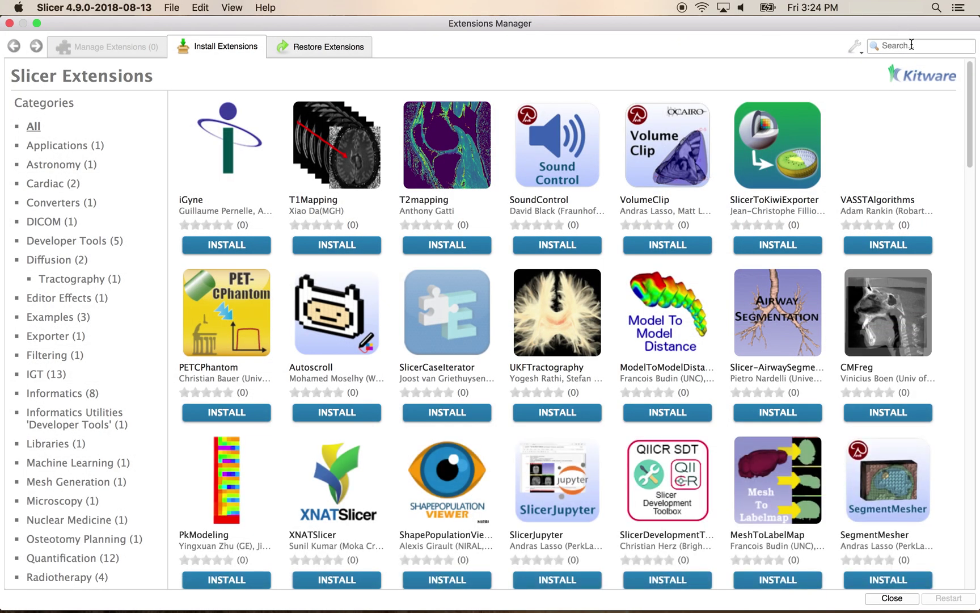
left_click(912, 45)
type("PET")
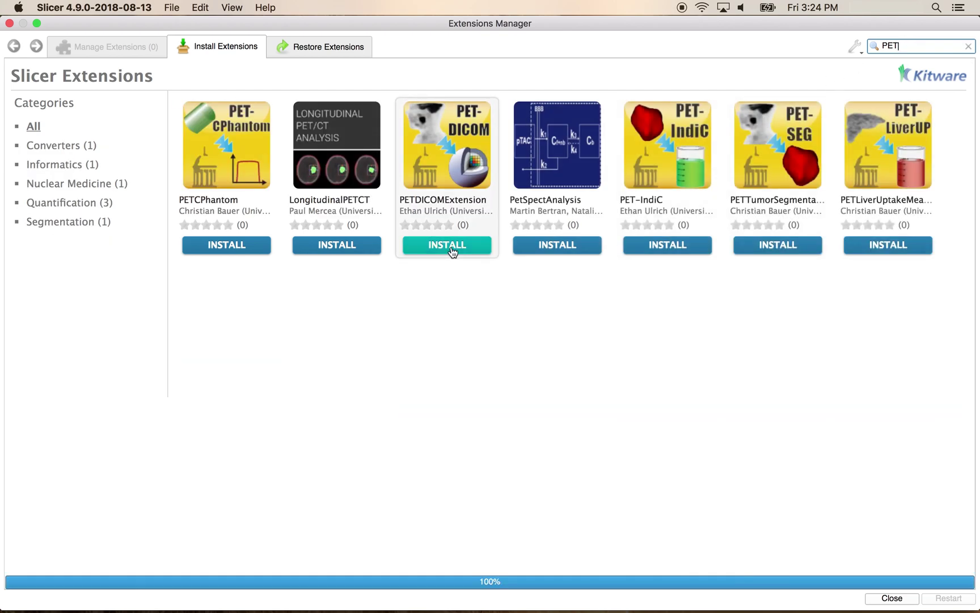
left_click(452, 248)
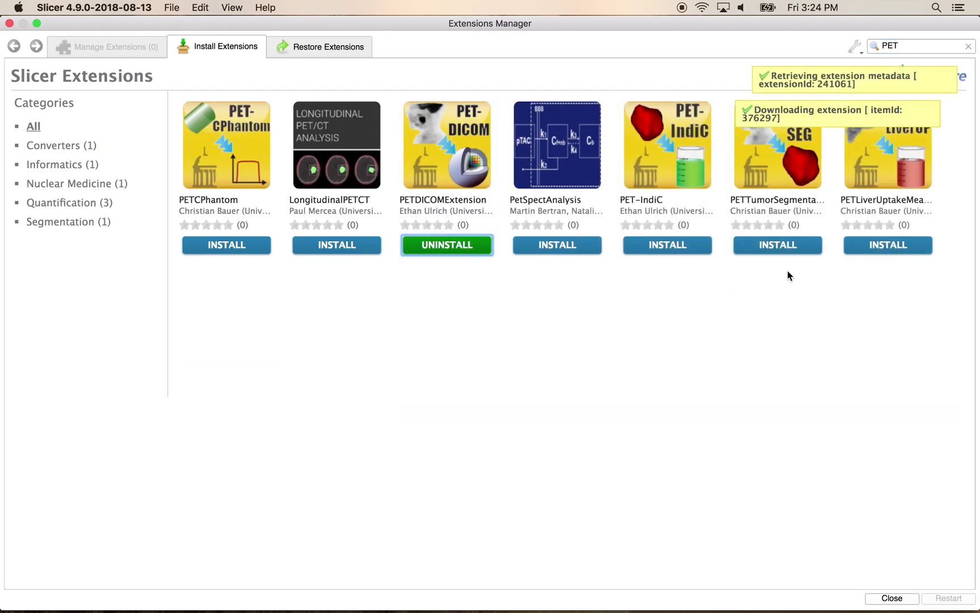
left_click(795, 253)
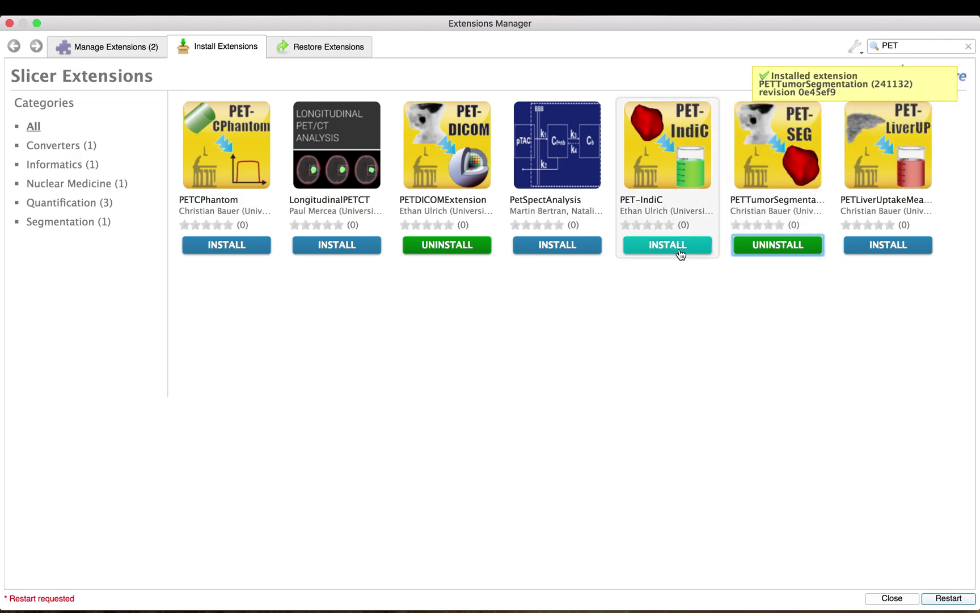
left_click(680, 253)
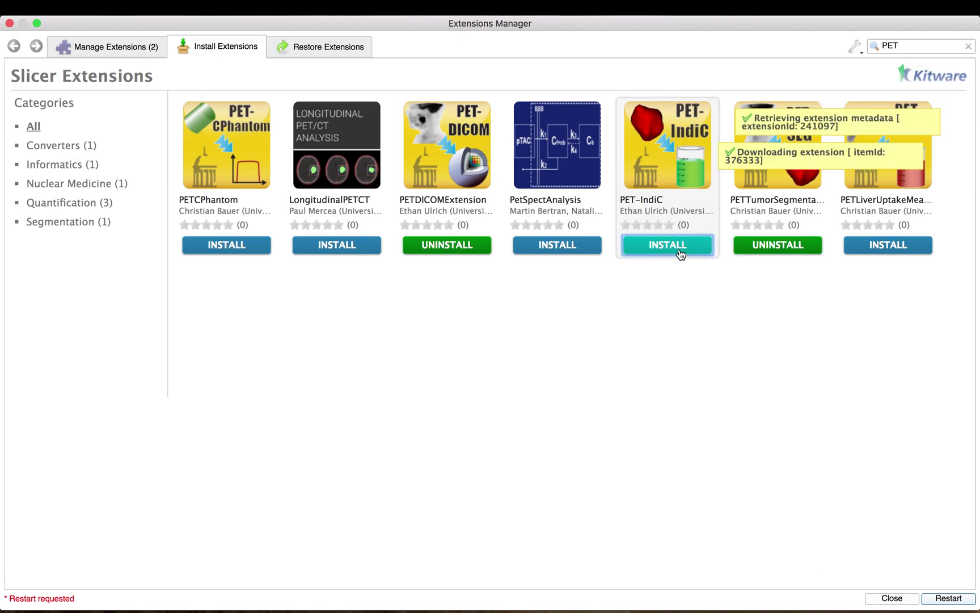
double_click(904, 44)
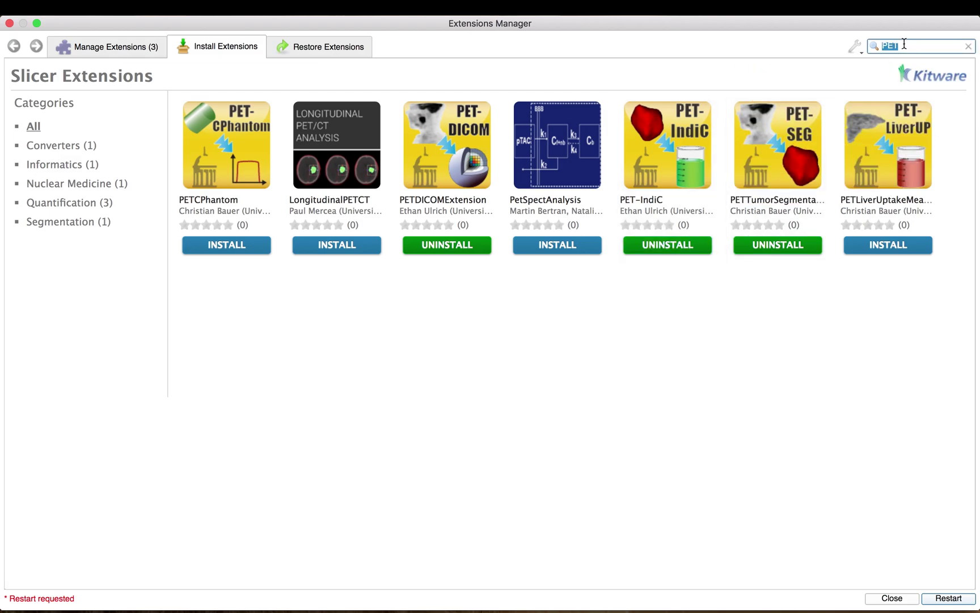
Search 'Report' and install QuantitativeReporting with its DCMQI and SlicerDevelopmentToolbox dependencies
type("Report")
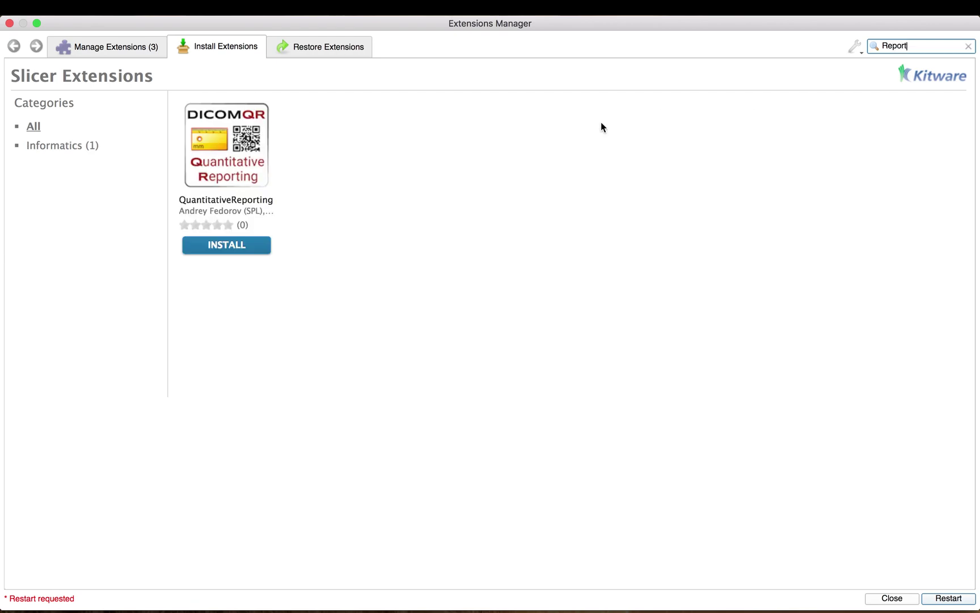
left_click(238, 250)
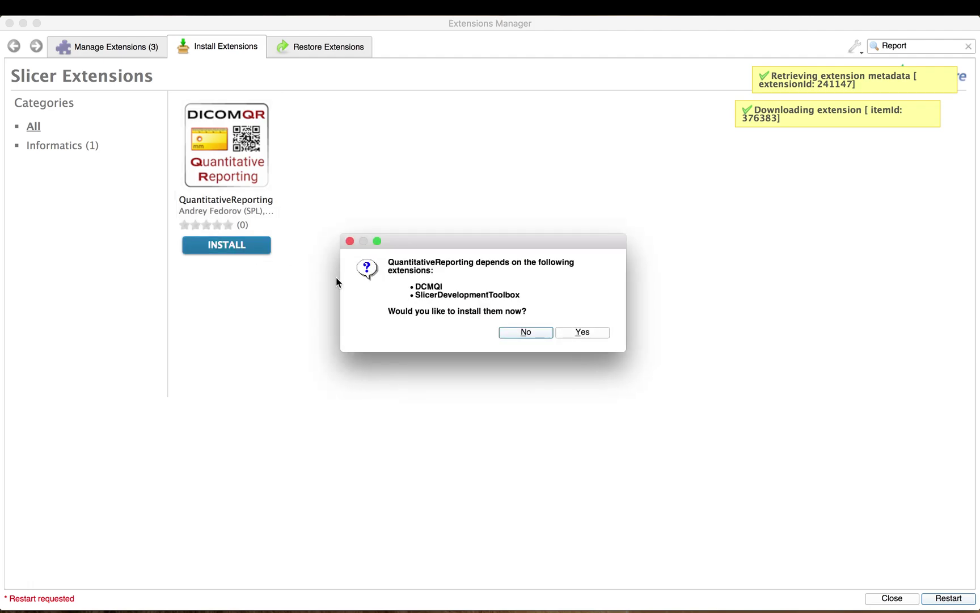
left_click(579, 333)
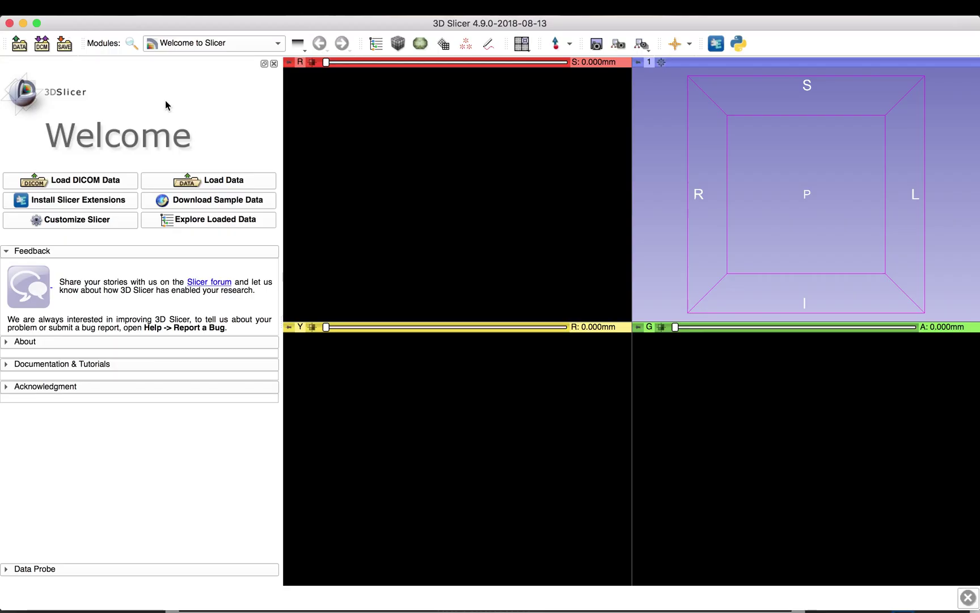
Examine and load the head-and-neck patient's PET WB_0 series as an SUVbw volume via the PET SUV Plugin
left_click(42, 50)
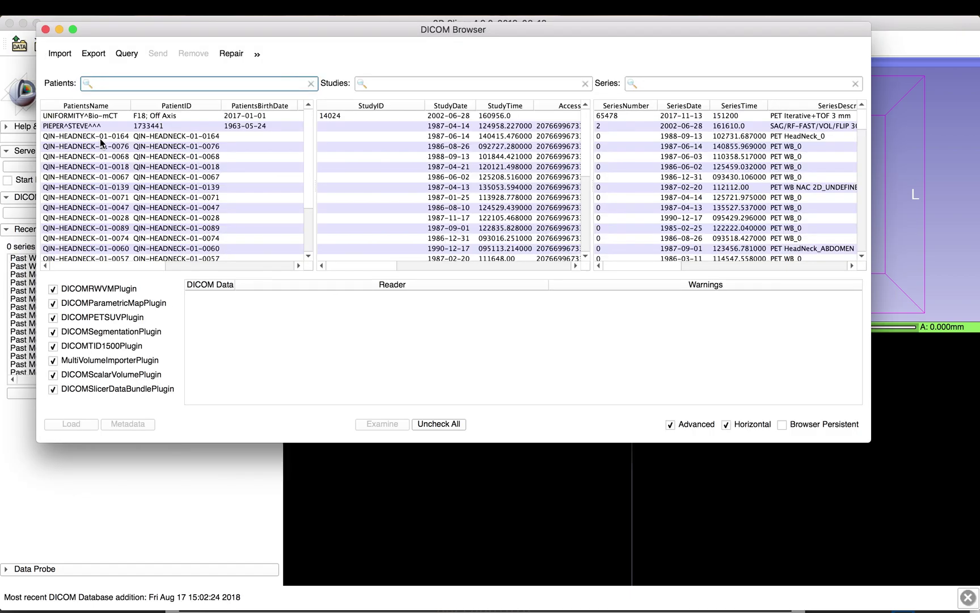
left_click(106, 138)
left_click(634, 117)
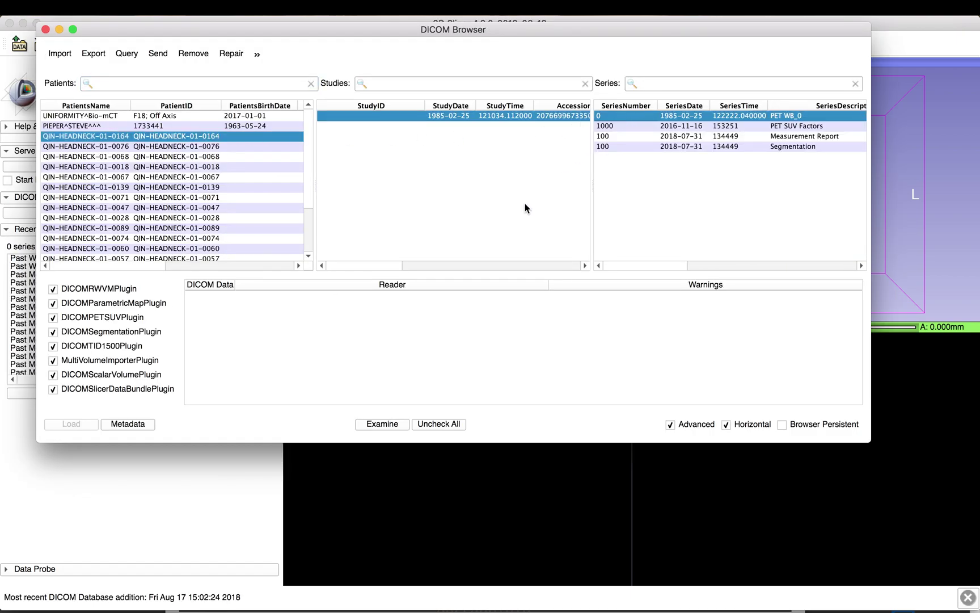
left_click(383, 424)
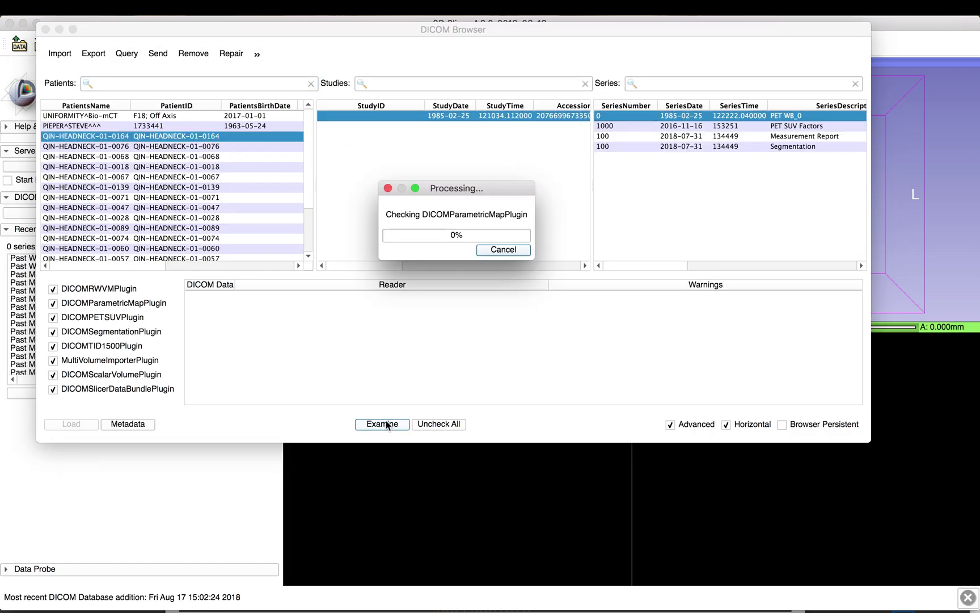
left_click(66, 424)
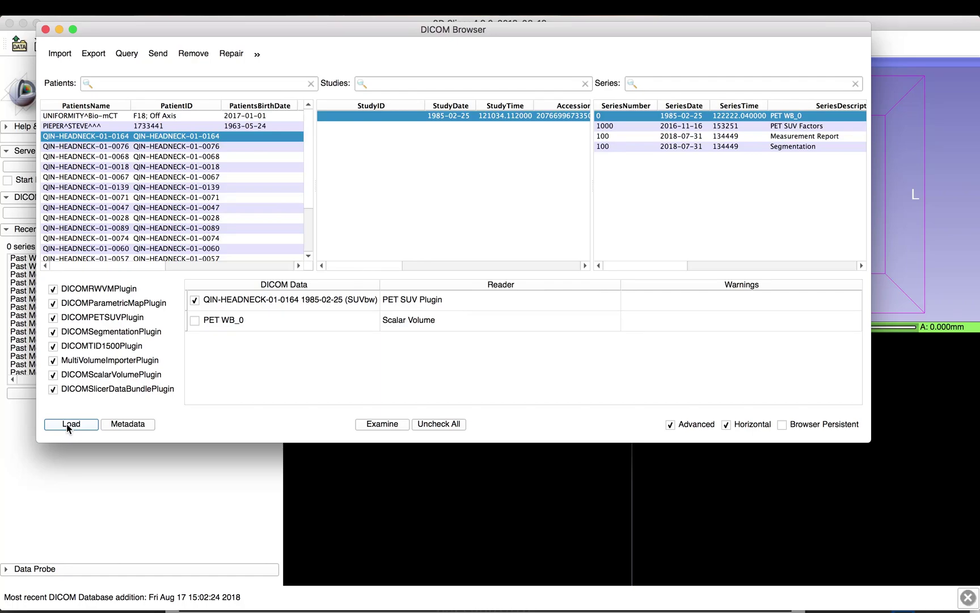
left_click(67, 424)
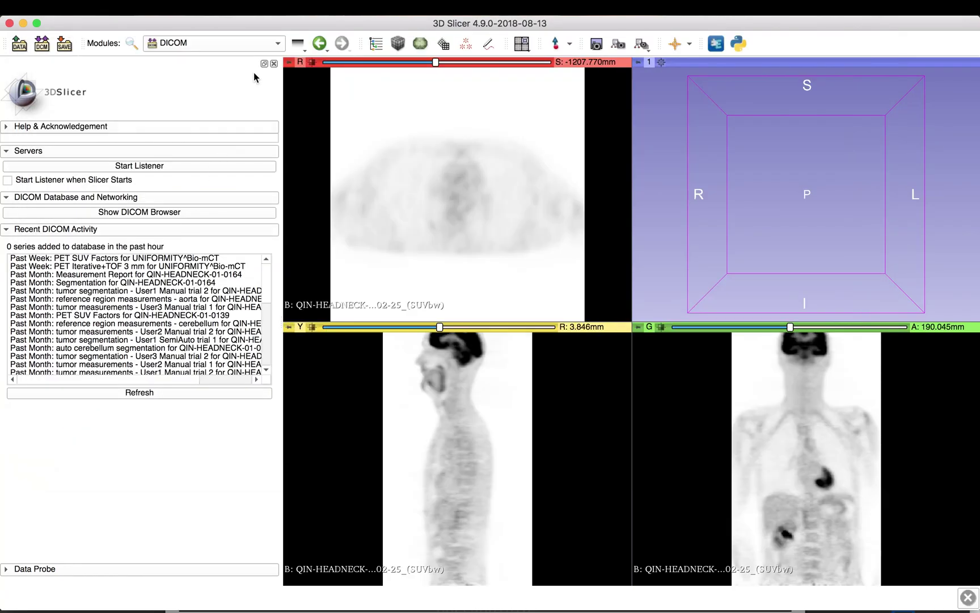
Switch to the Quantification > Quantitative Reporting module from the modules list
left_click(267, 44)
mouse_move(260, 318)
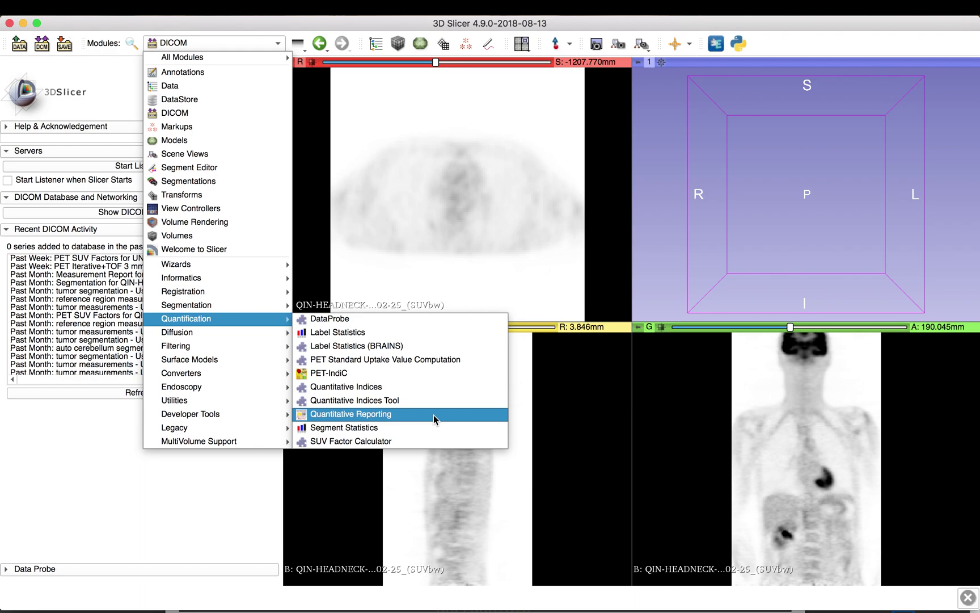
left_click(433, 415)
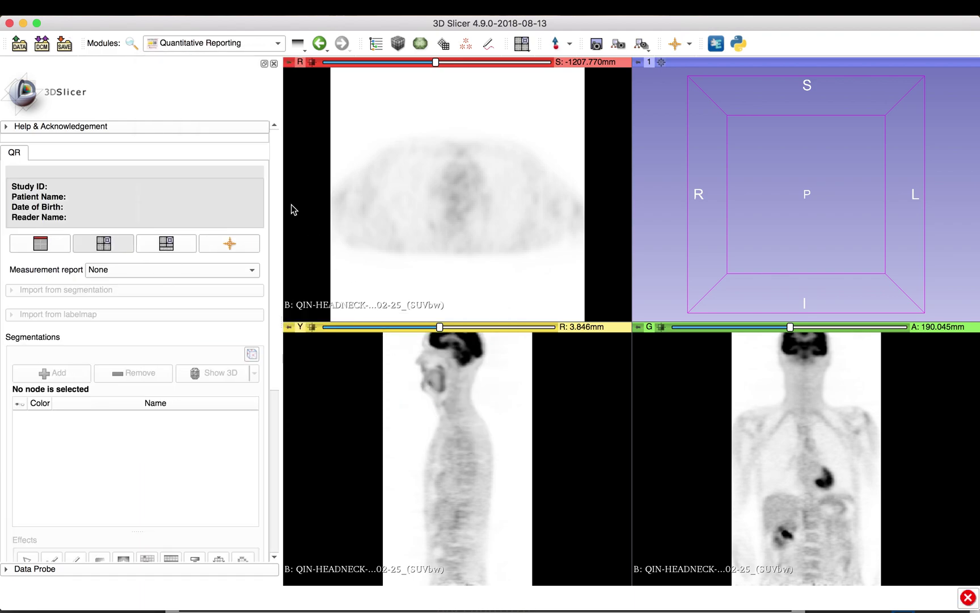
scroll(277, 180, "down", 1)
scroll(328, 154, "down", 3)
scroll(270, 284, "down", 5)
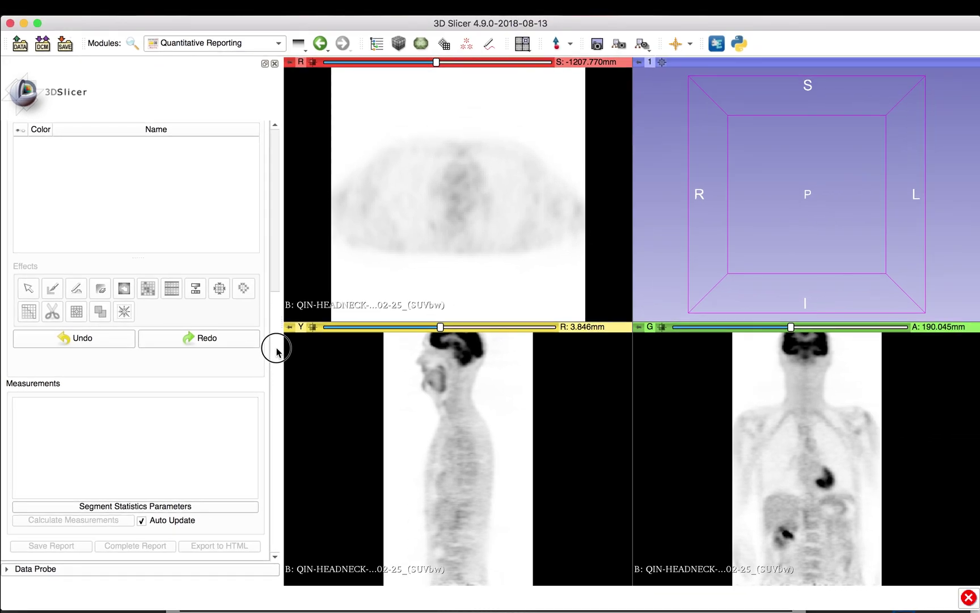
scroll(272, 335, "up", 10)
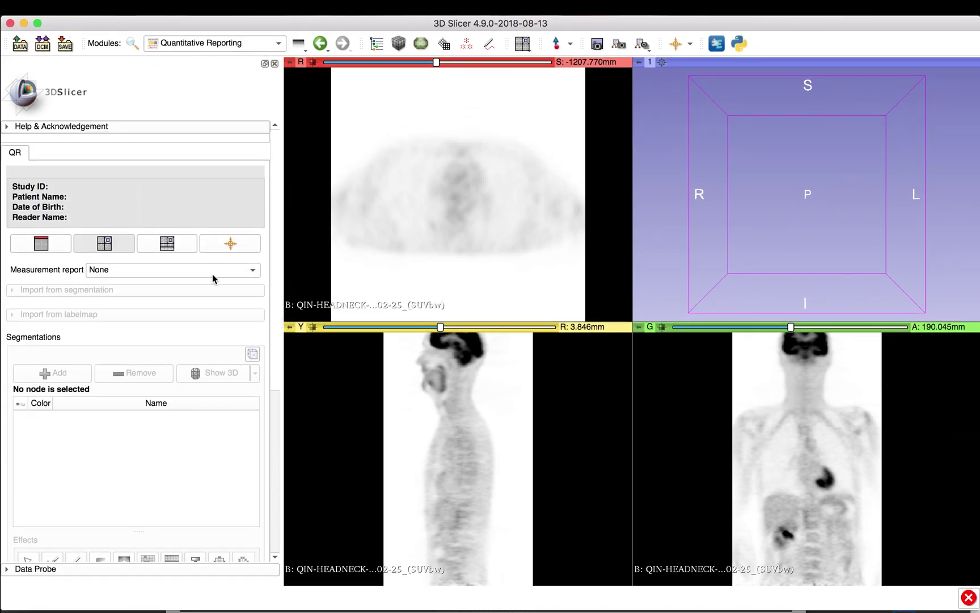
Choose 'Create new Table' for the measurement report and SUVbw as the master volume
left_click(205, 271)
left_click(200, 291)
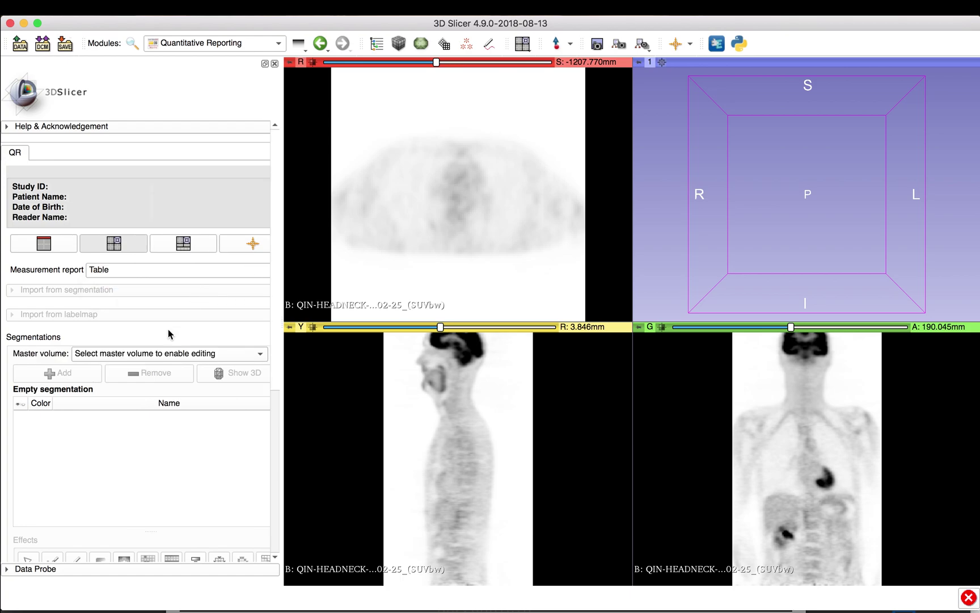
left_click(156, 354)
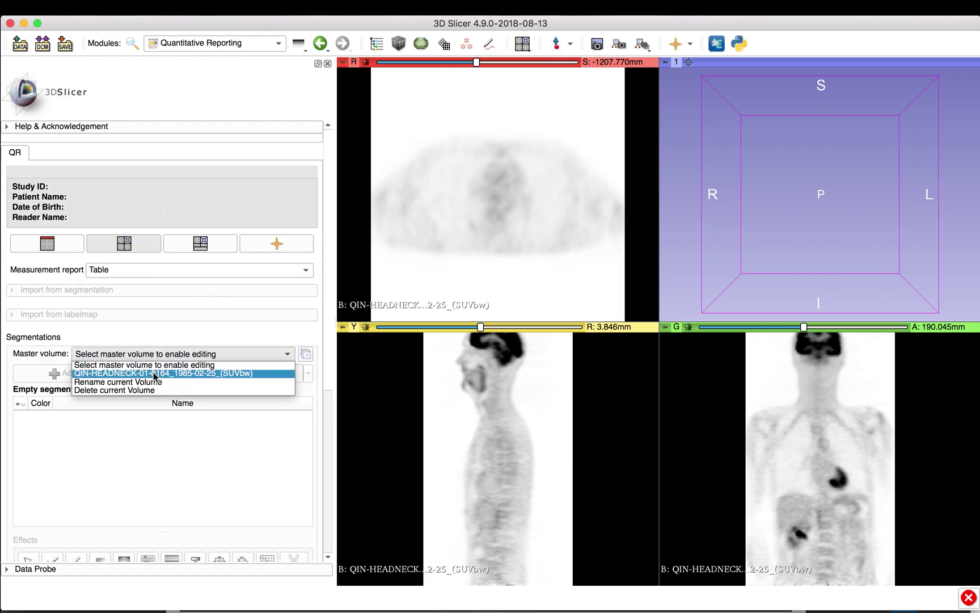
left_click(156, 375)
left_click_drag(328, 226, 317, 365)
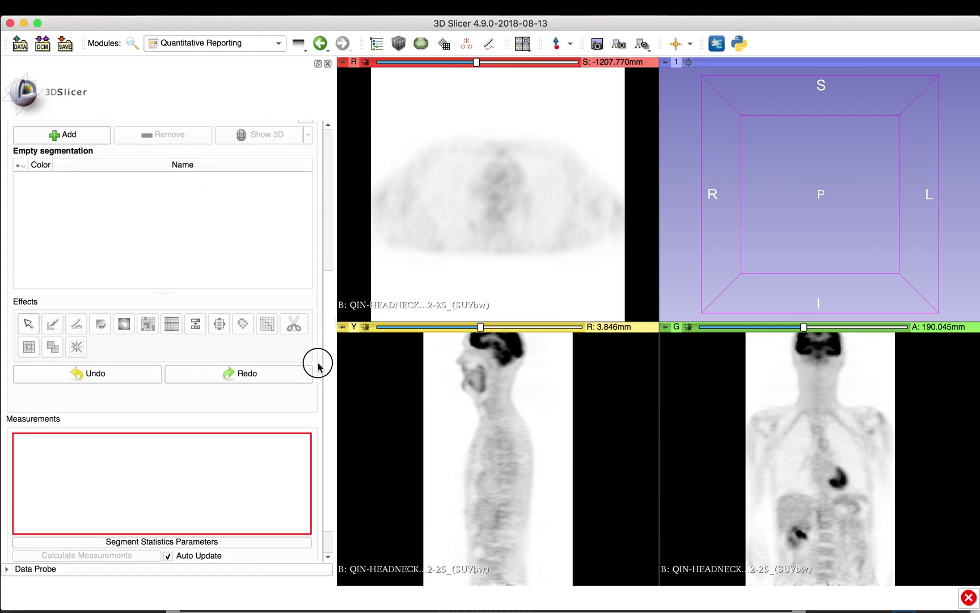
left_click(80, 137)
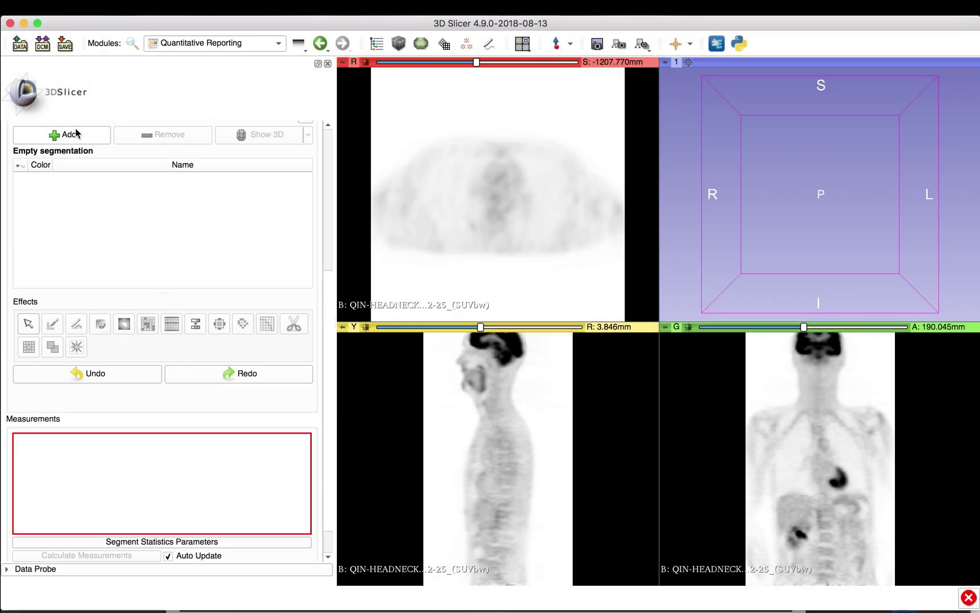
Add Segment_1 and select the PET Tumor effect with Local refinement
left_click(78, 134)
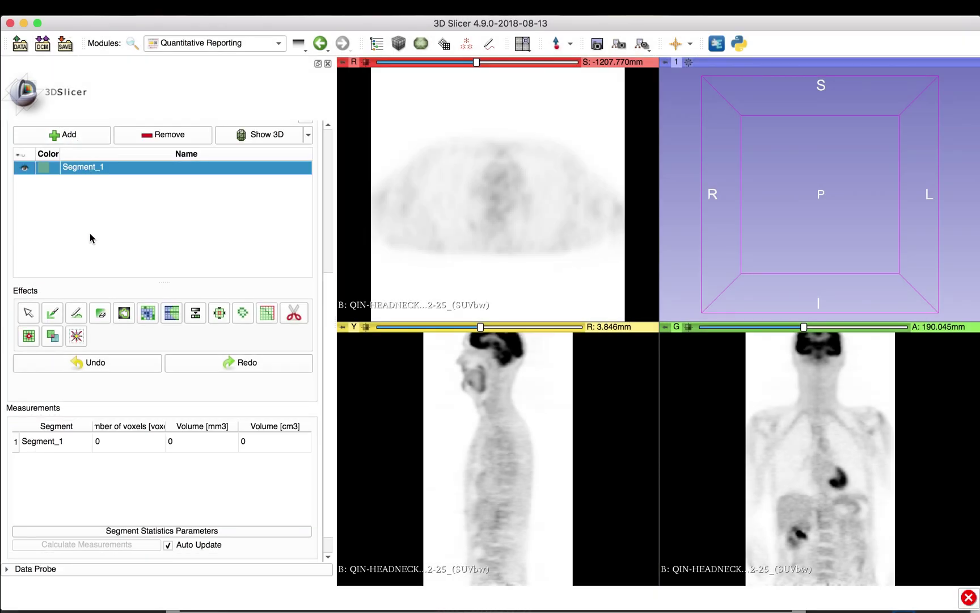
left_click(76, 337)
left_click(228, 393)
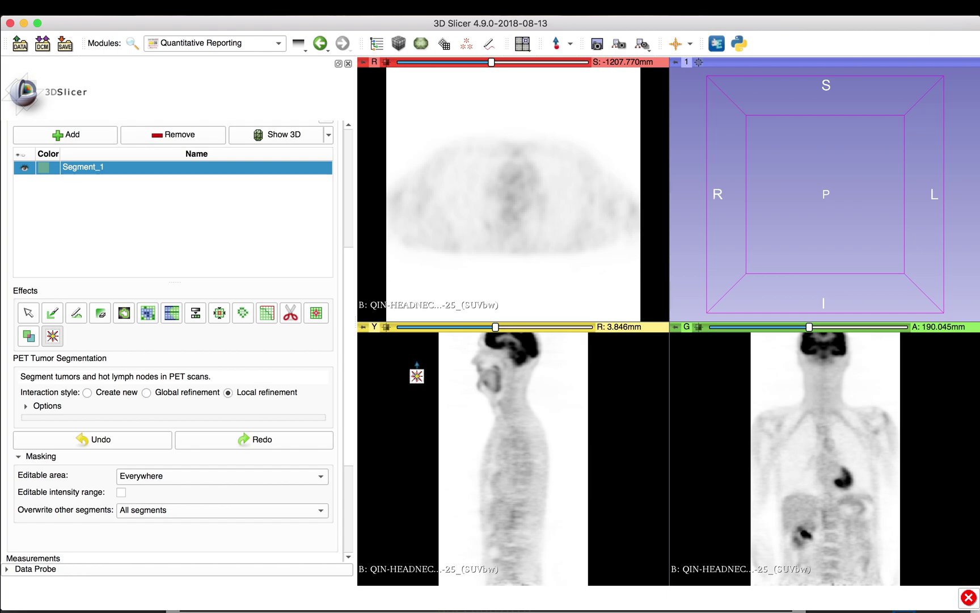
Zoom onto the base-of-tongue hot spot, segment it, and remove the extra left lobe
left_click(500, 391)
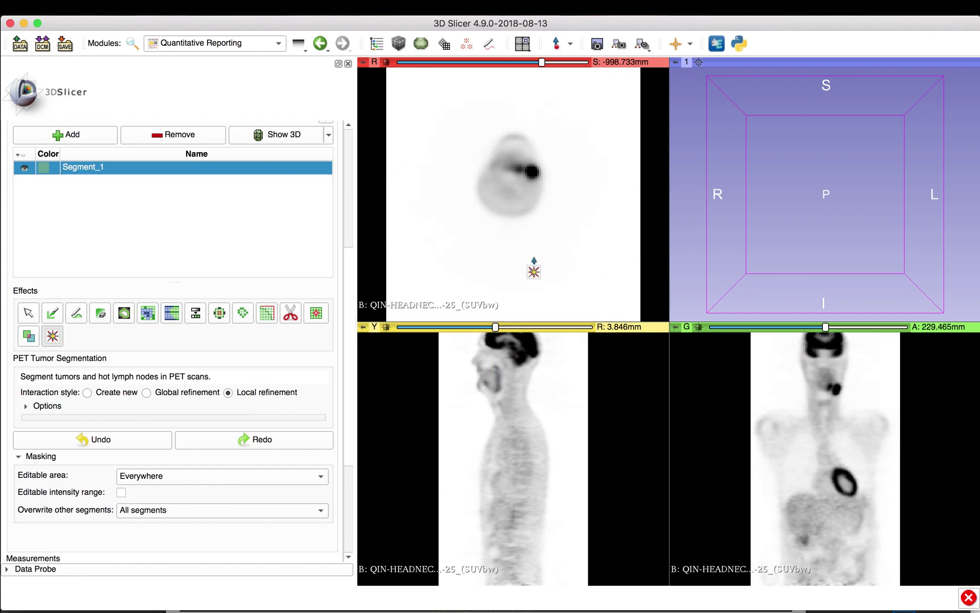
left_click(531, 172)
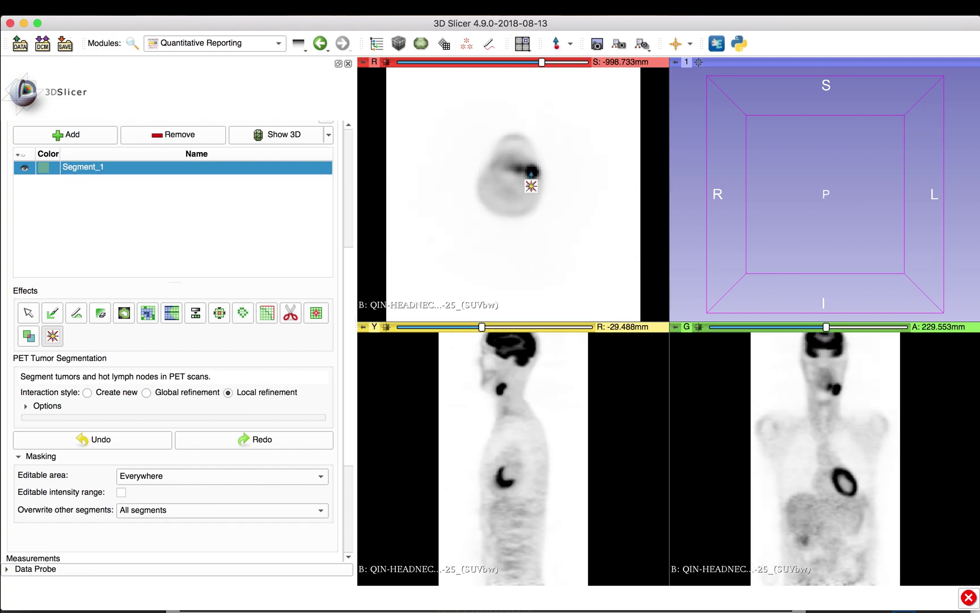
right_click_drag(536, 187, 578, 177)
middle_click_drag(594, 149, 520, 248)
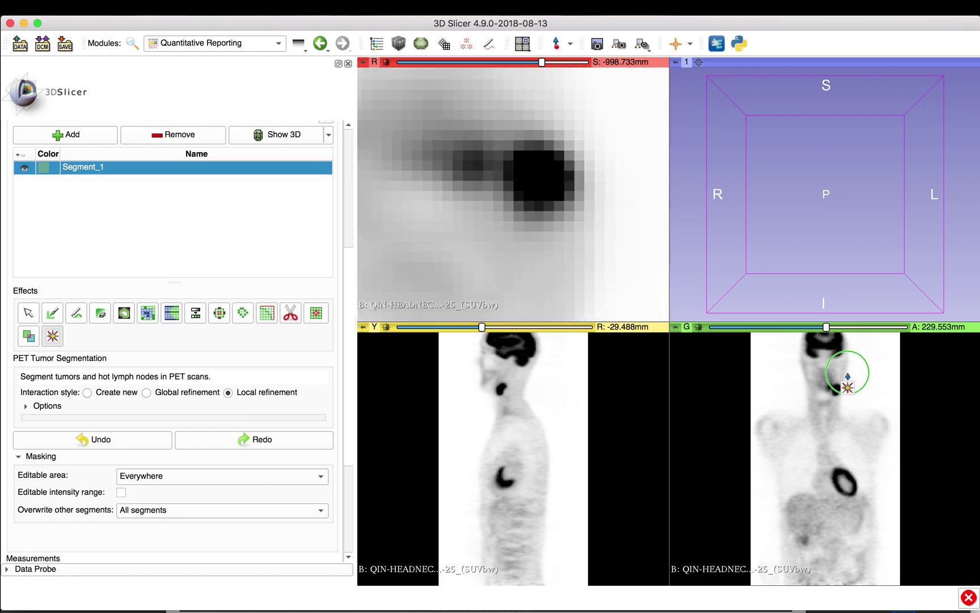
right_click_drag(850, 384, 580, 204)
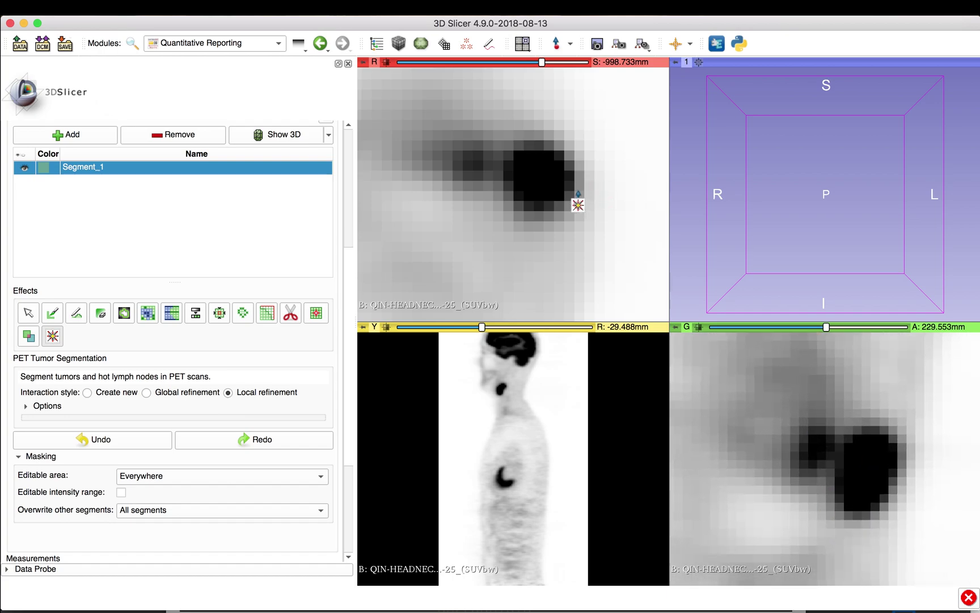
left_click(537, 190)
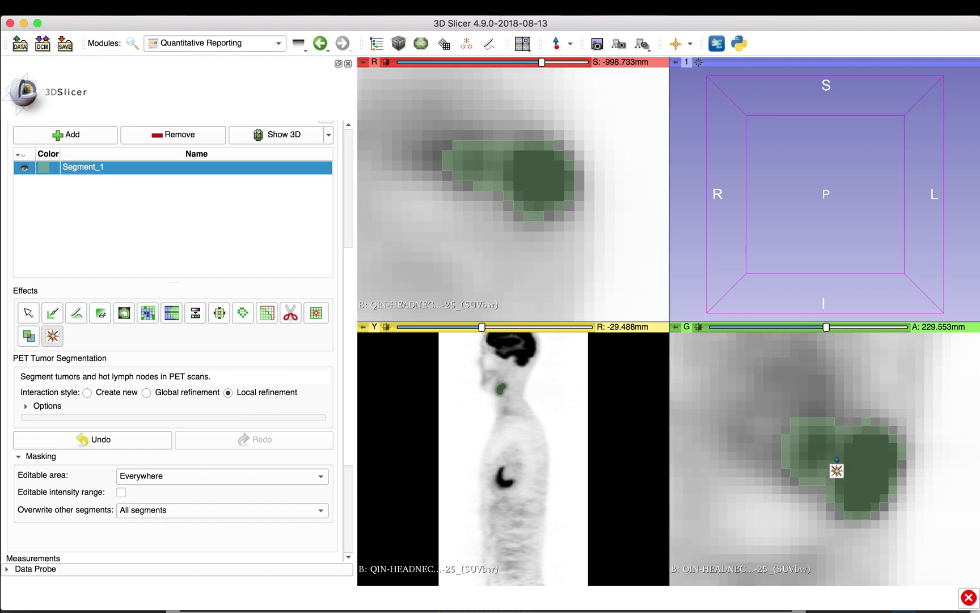
left_click(837, 470)
scroll(915, 479, "down", 3)
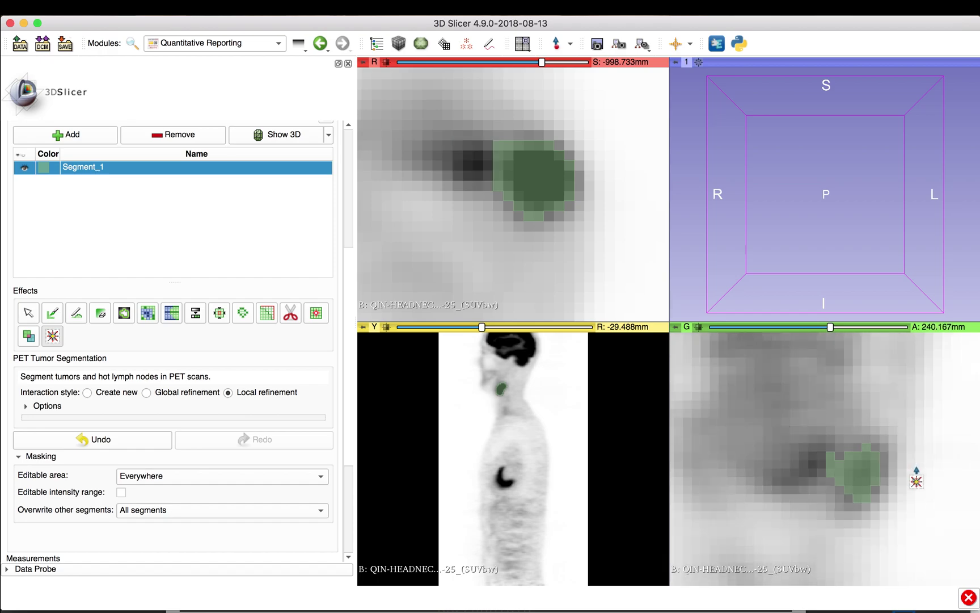
scroll(916, 476, "up", 6)
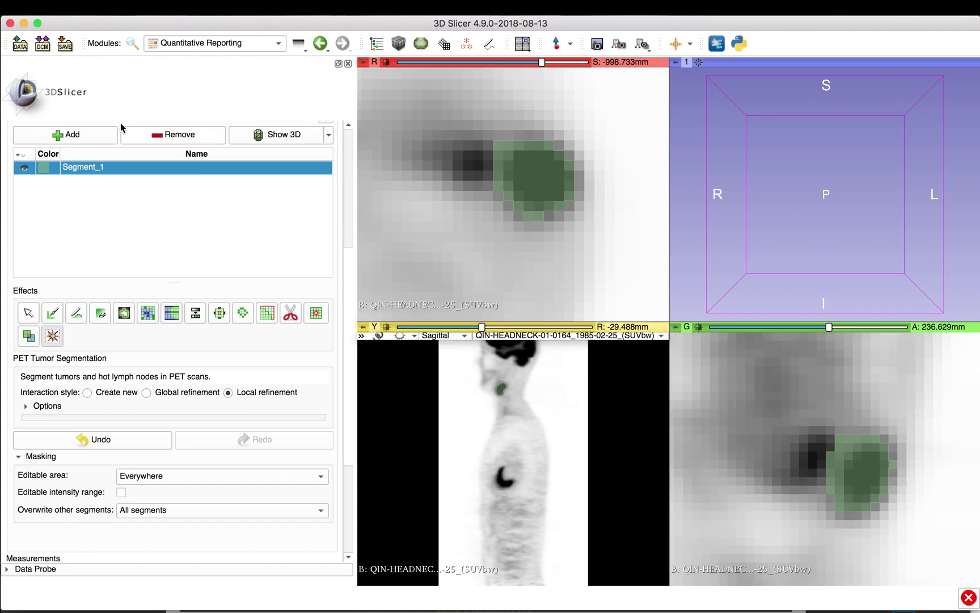
Rename Segment_1 to 'Lesion 1'
double_click(77, 167)
type("Lesion 1")
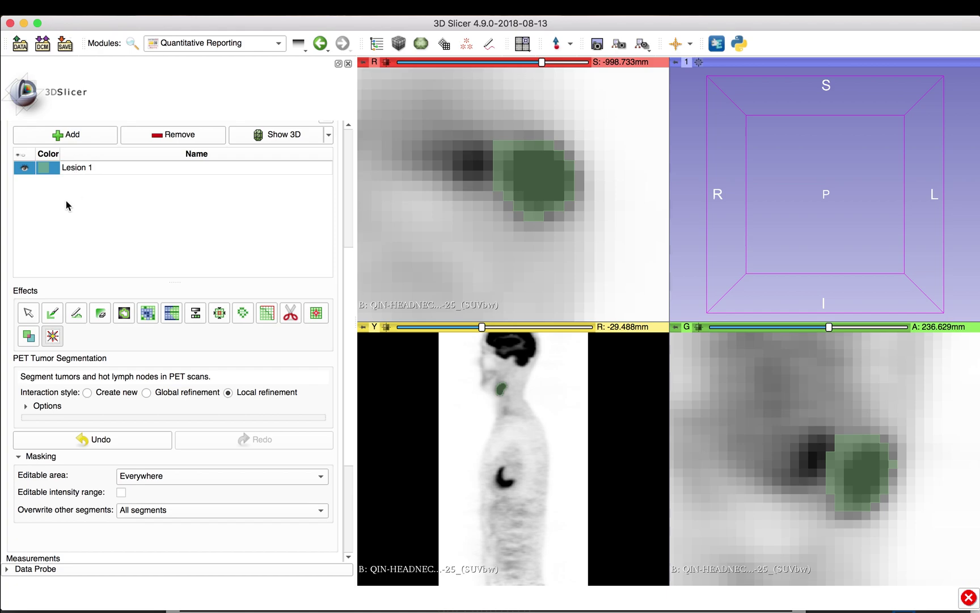
key("Return")
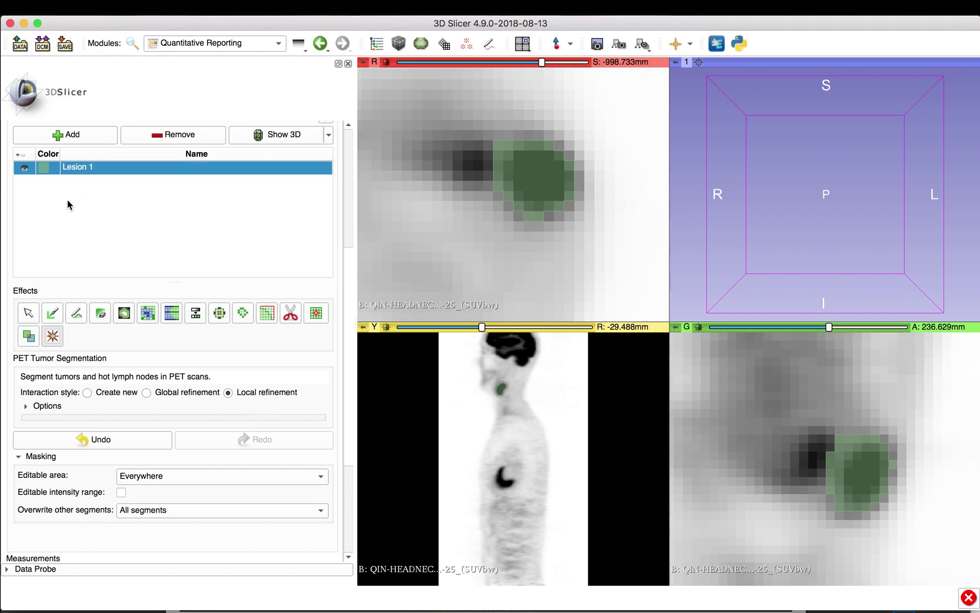
Tag Lesion 1 as Head and Neck Cancer Morphologically Altered Structure, Neoplasm, Primary at base of tongue
double_click(46, 169)
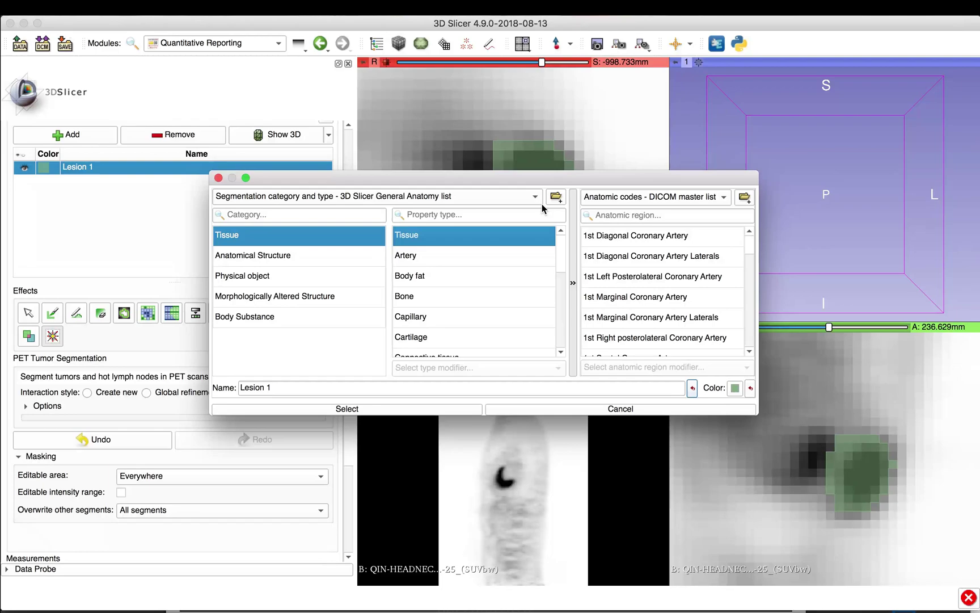
left_click(526, 193)
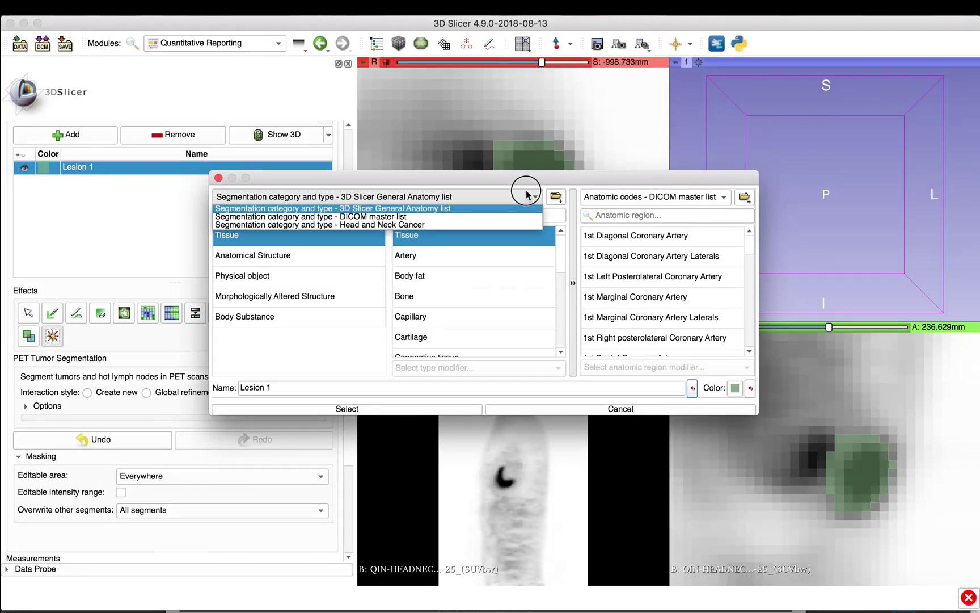
left_click(512, 225)
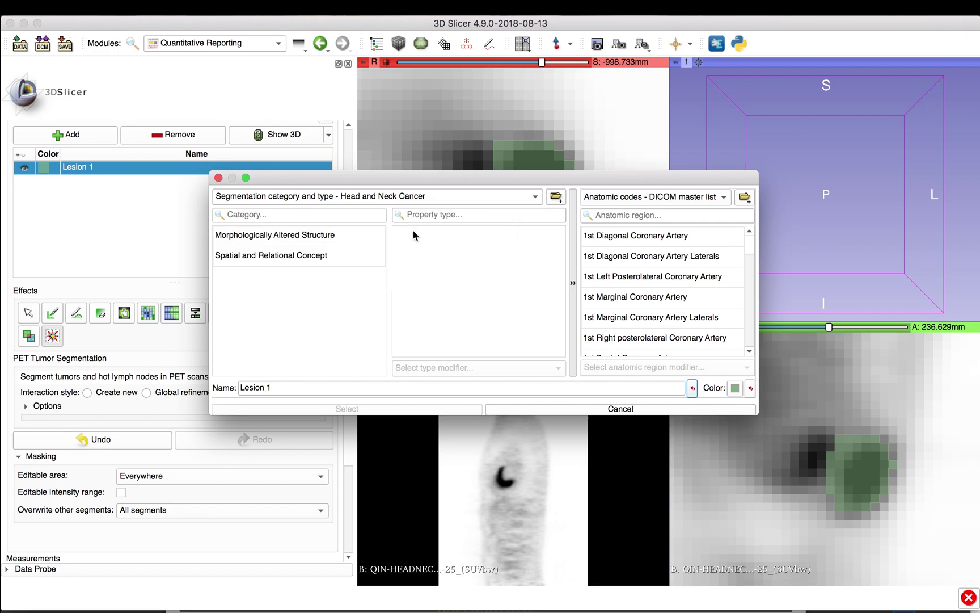
left_click(346, 236)
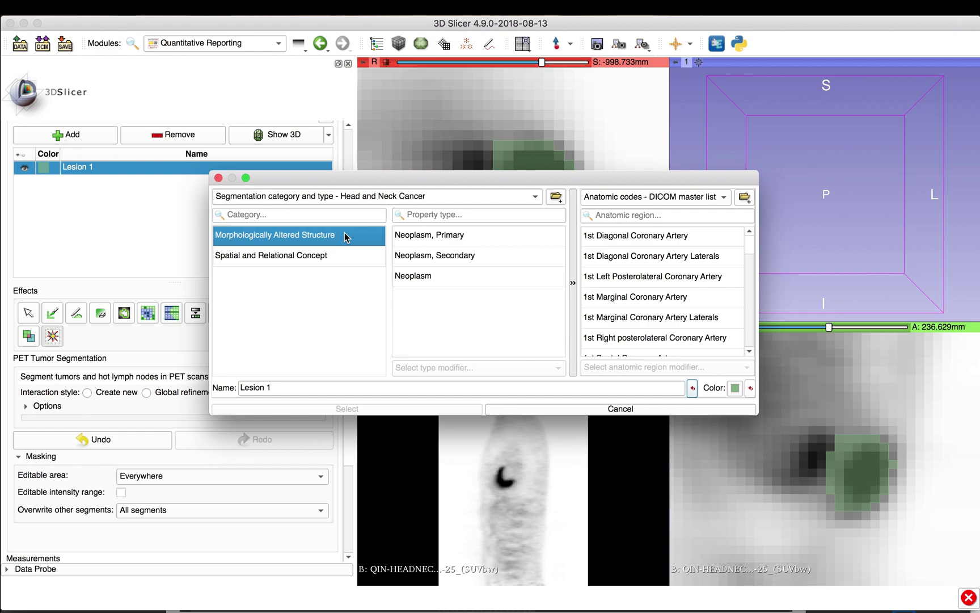
left_click(485, 237)
left_click(661, 199)
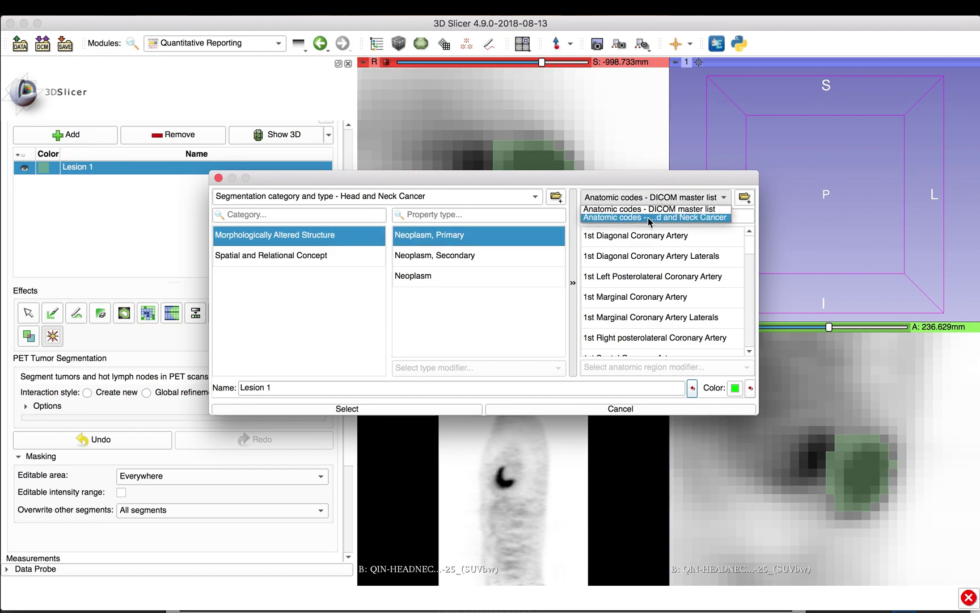
left_click(650, 218)
left_click(646, 241)
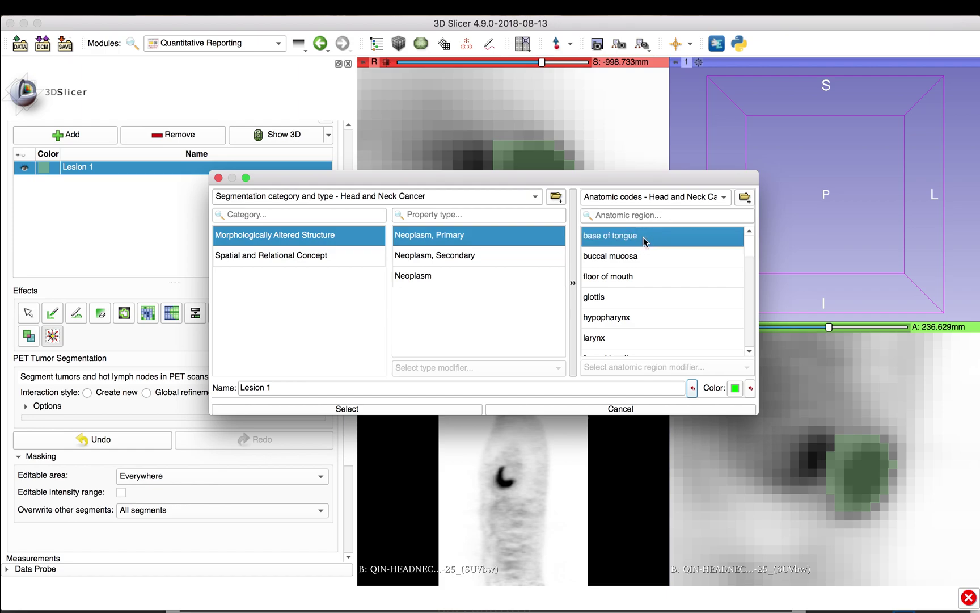
left_click(387, 410)
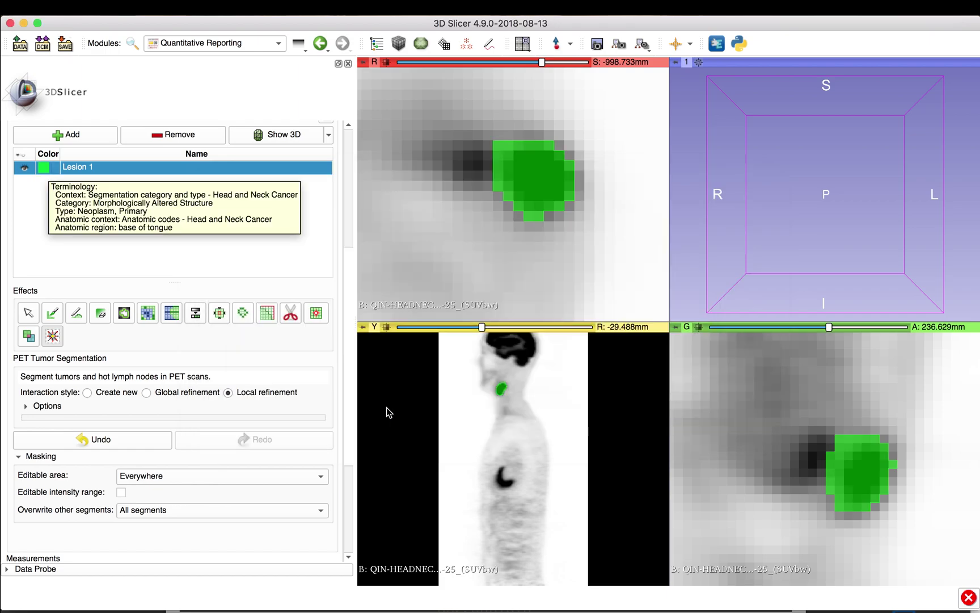
Turn off Scalar Volume and Closed Surface statistics, keeping only PET Volume measurements
scroll(316, 470, "down", 5)
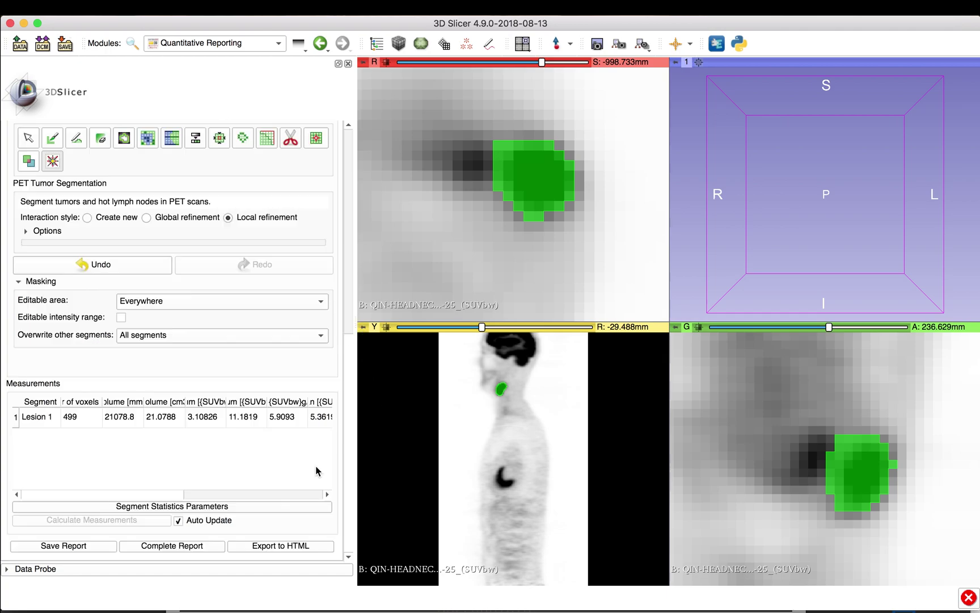
left_click(249, 512)
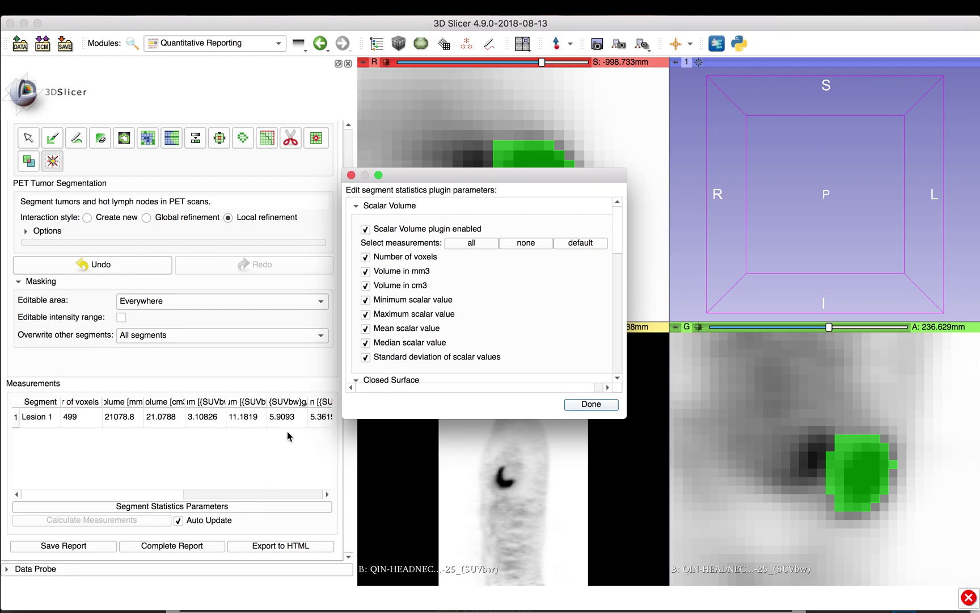
left_click(365, 229)
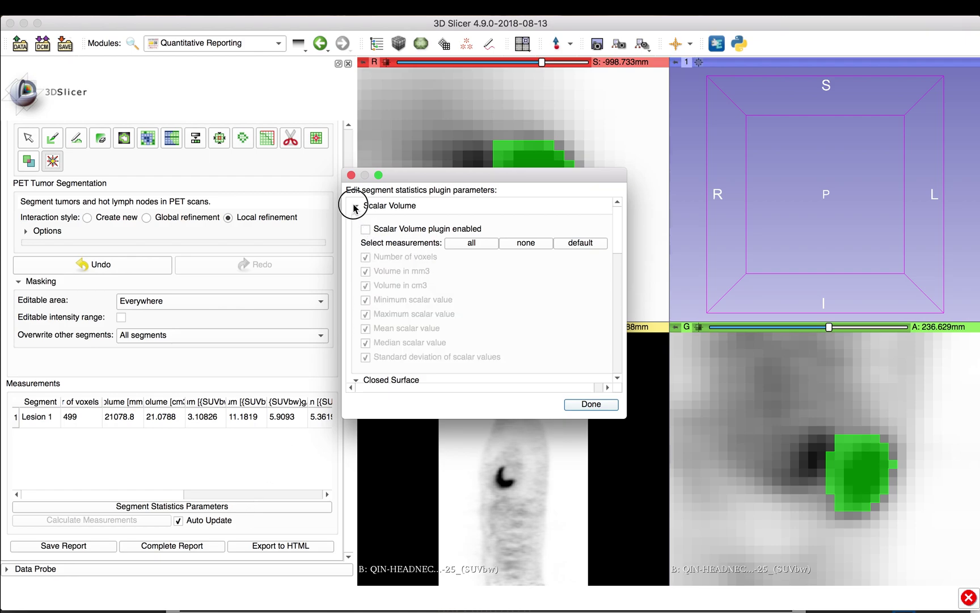
left_click(355, 205)
left_click(365, 250)
left_click(356, 227)
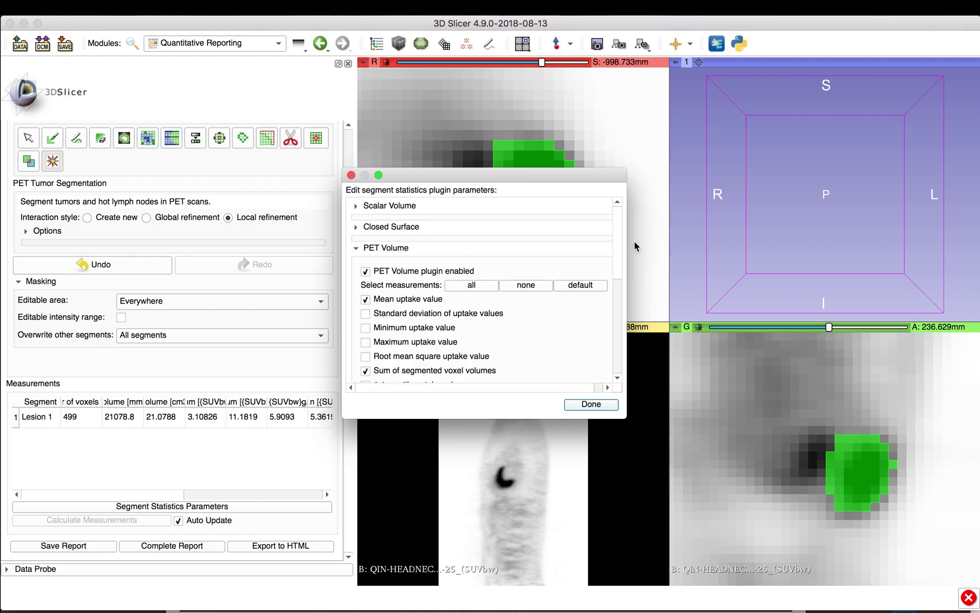
left_click_drag(616, 234, 608, 334)
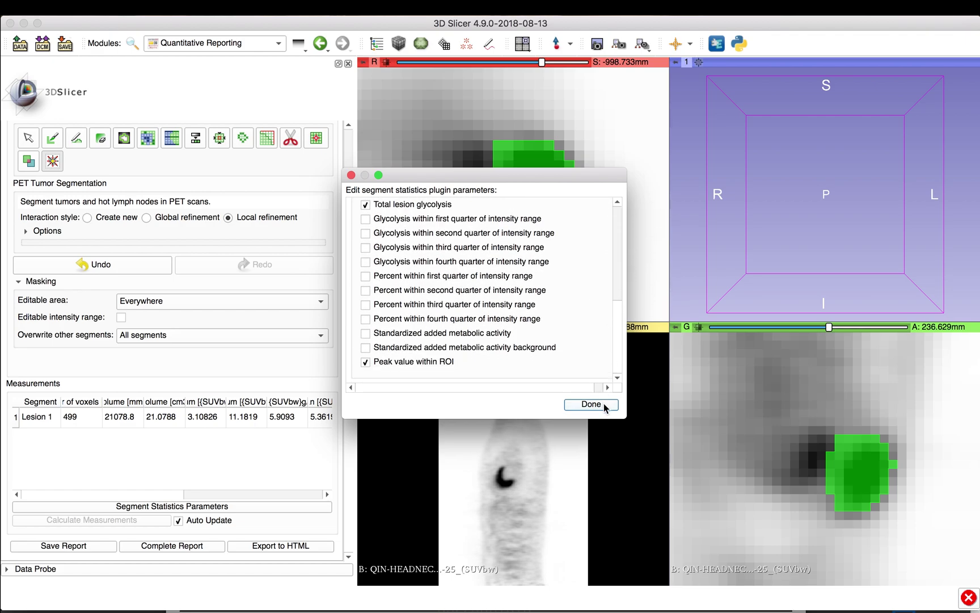
left_click(591, 404)
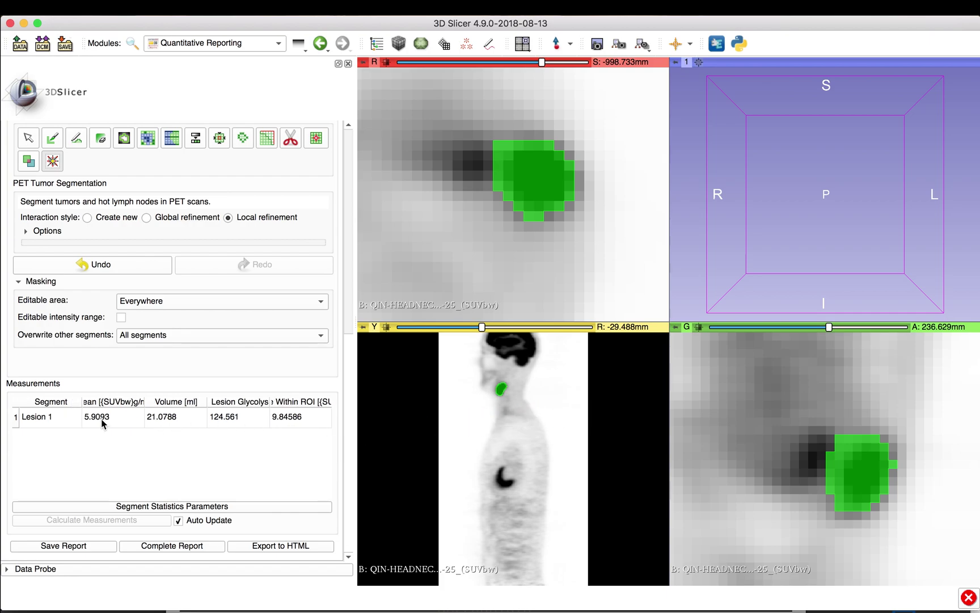
Begin completing the report, bringing up the DICOM SEG meta-data form with Session1 and TimePointID 1
mouse_move(102, 423)
left_click(160, 544)
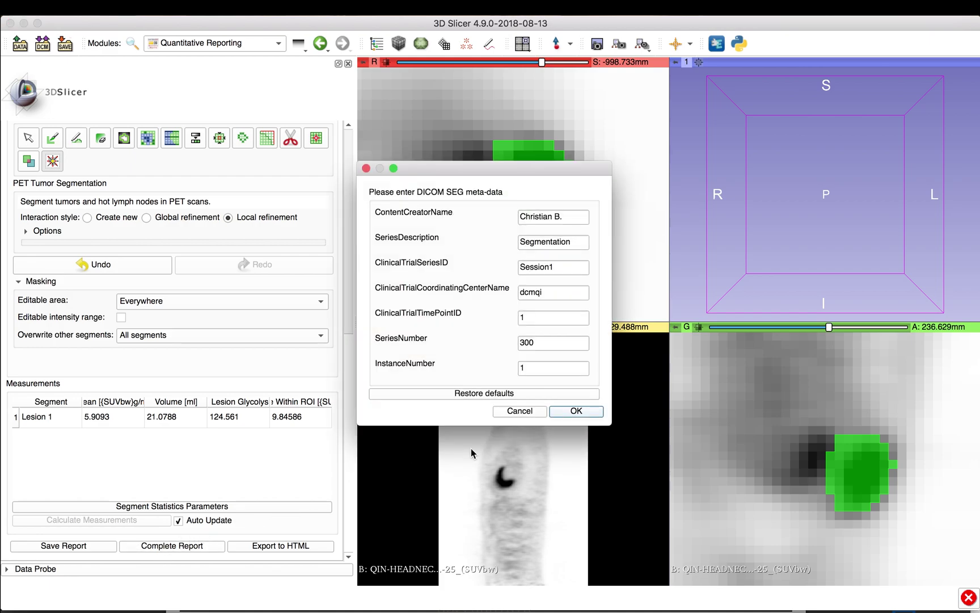